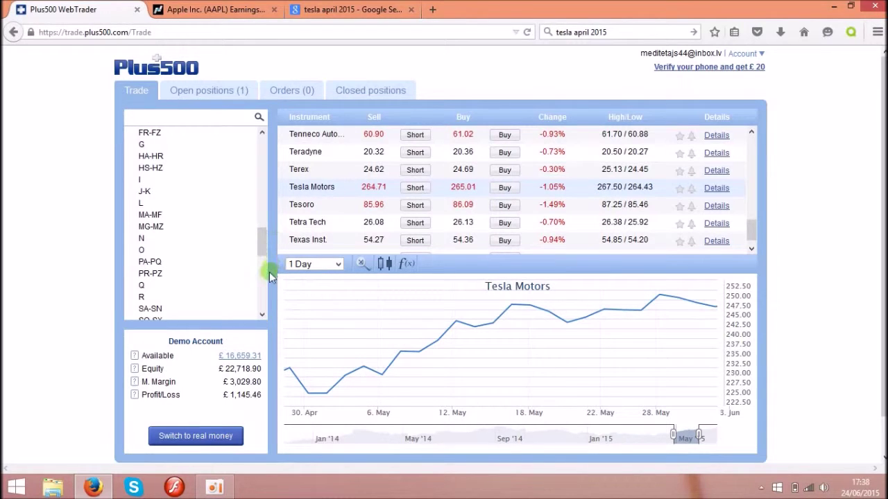
Step: Pan the 1 Day Tesla chart through June 2015, back to 8–18 June and late May
drag(614, 370, 406, 364)
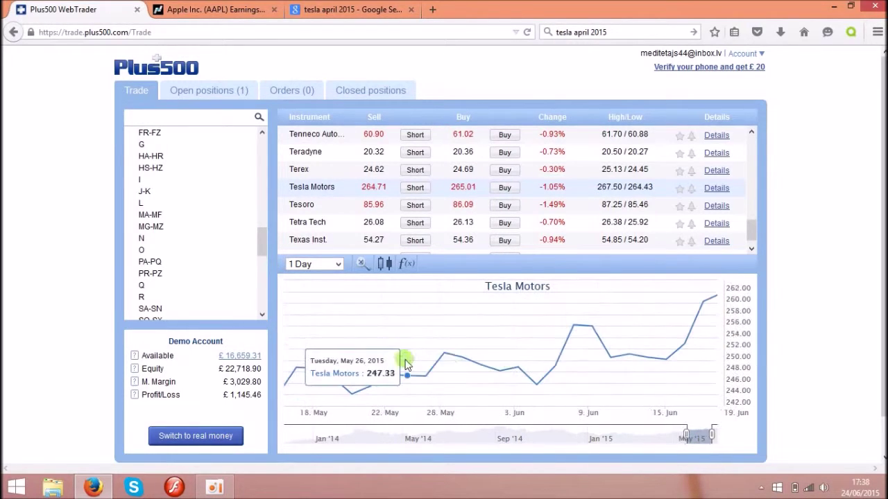
drag(604, 361, 411, 369)
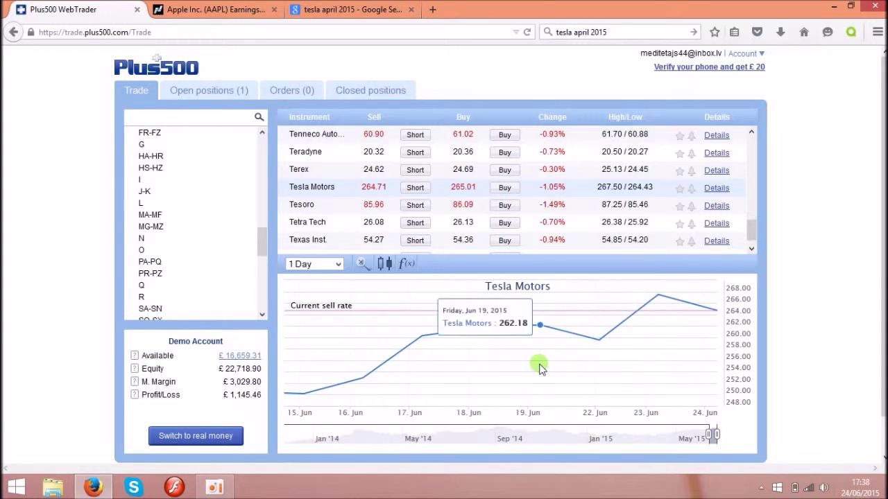
scroll(562, 381, up, 2)
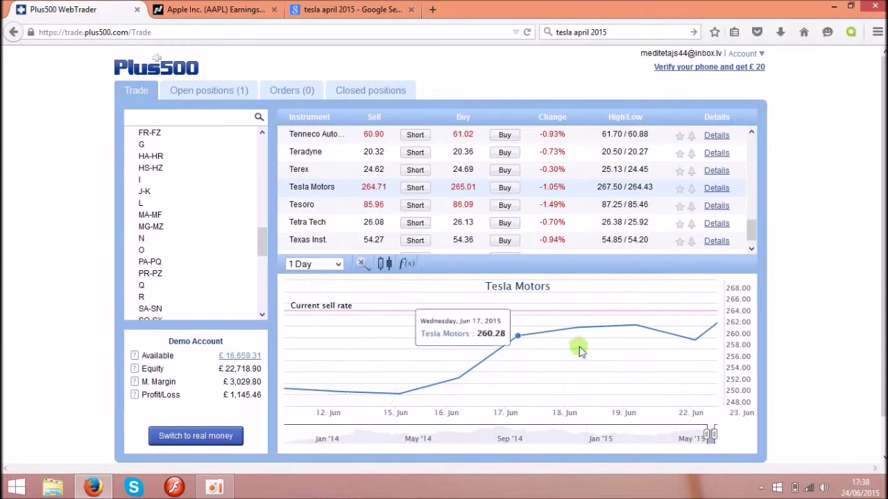
drag(423, 383, 511, 382)
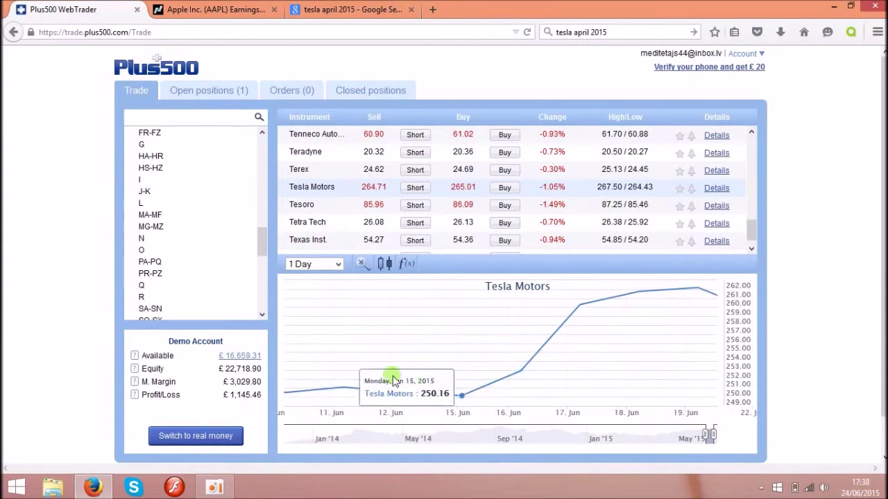
drag(392, 377, 502, 380)
drag(354, 370, 420, 378)
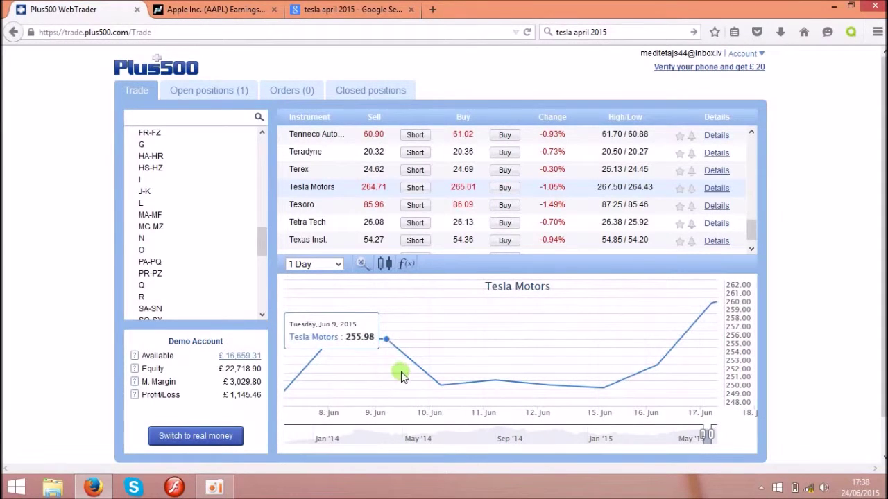
drag(644, 380, 224, 363)
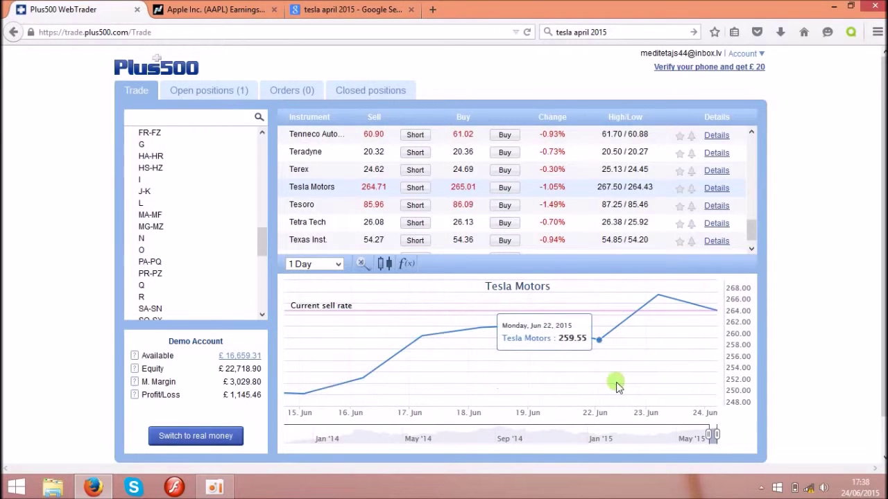
drag(361, 378, 620, 382)
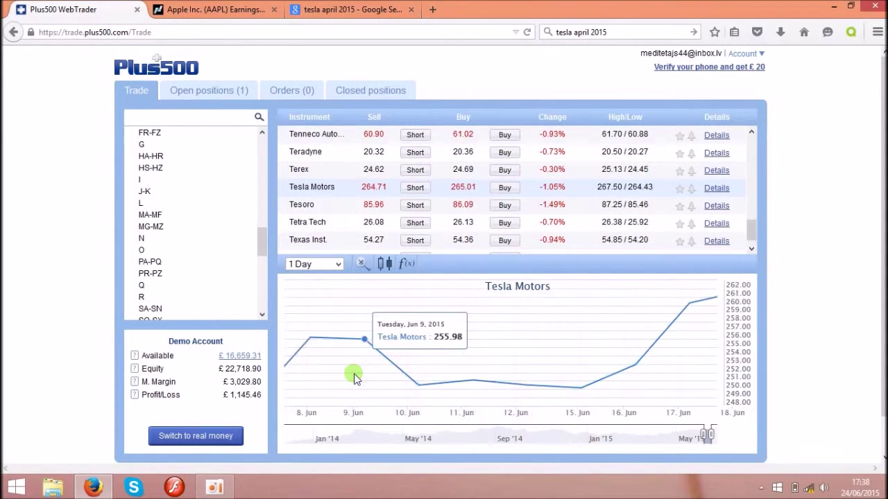
drag(353, 378, 546, 369)
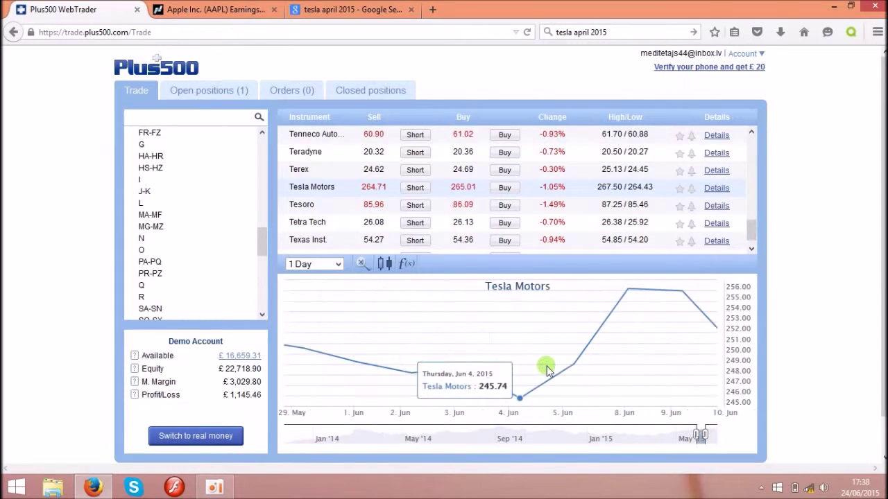
drag(345, 367, 396, 363)
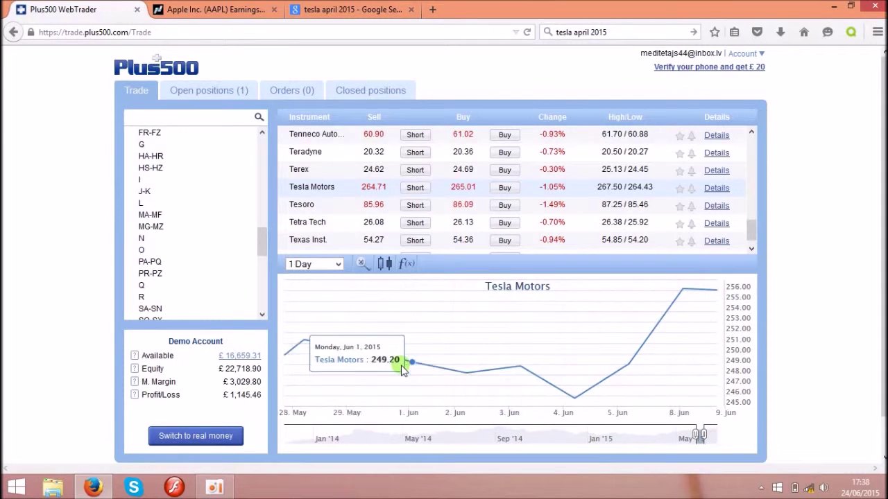
Step: Keep the daily timeframe and pan the Tesla chart back to 7–19 May 2015
click(339, 266)
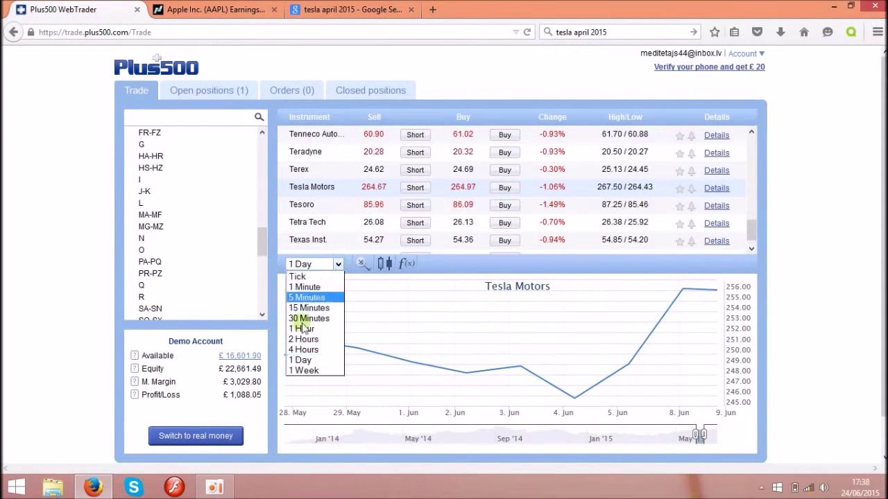
click(302, 361)
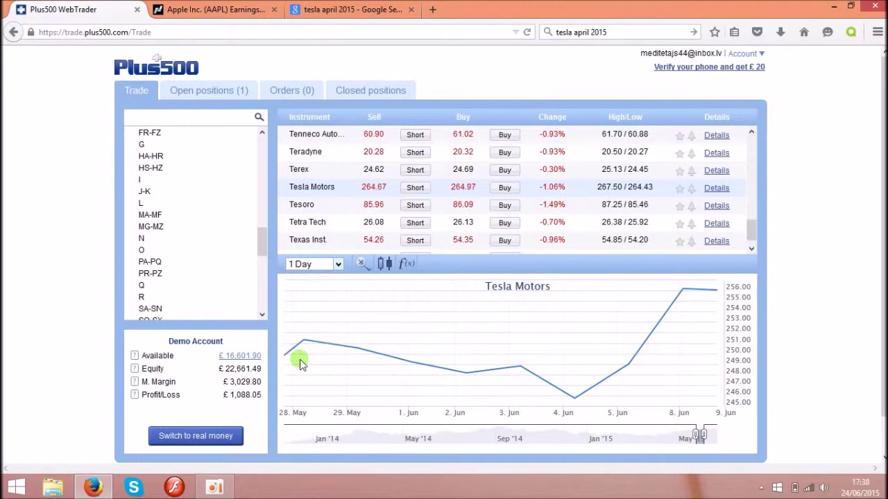
drag(375, 390, 480, 382)
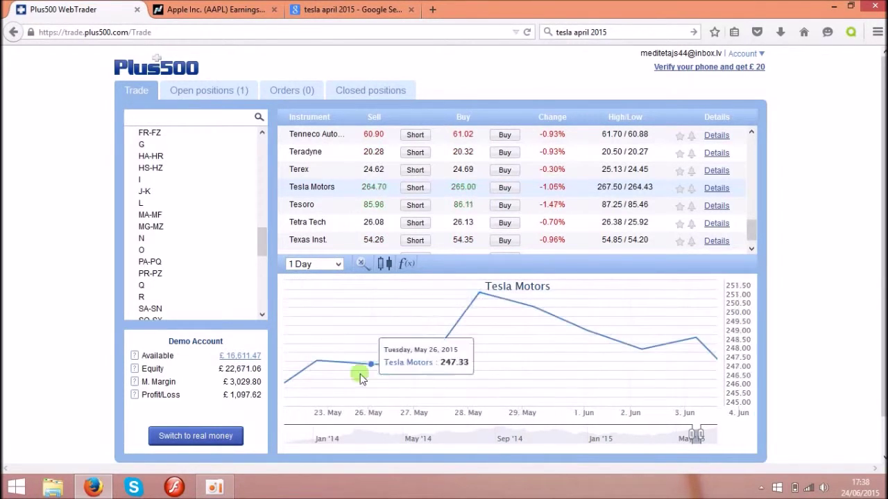
drag(363, 368, 547, 367)
drag(401, 372, 534, 368)
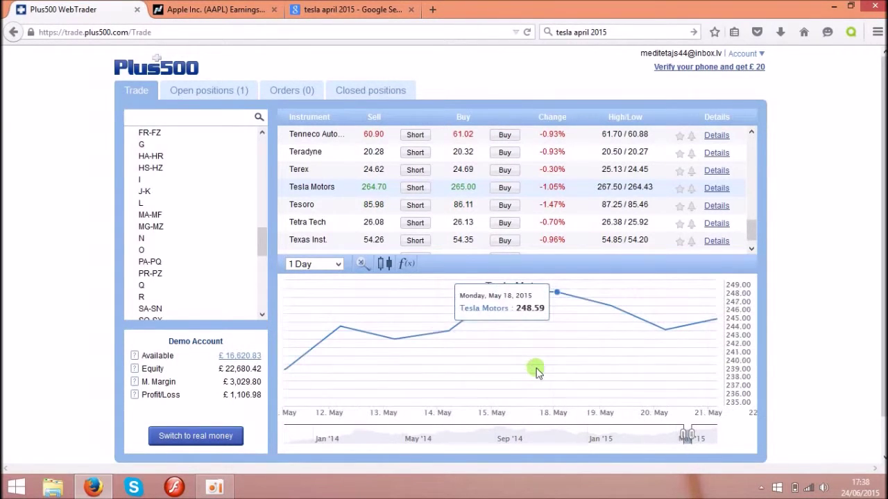
drag(363, 368, 500, 372)
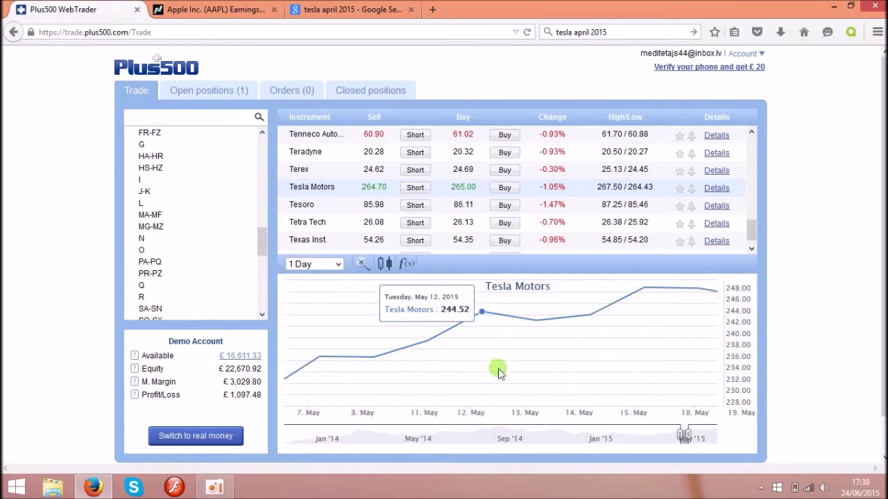
click(338, 264)
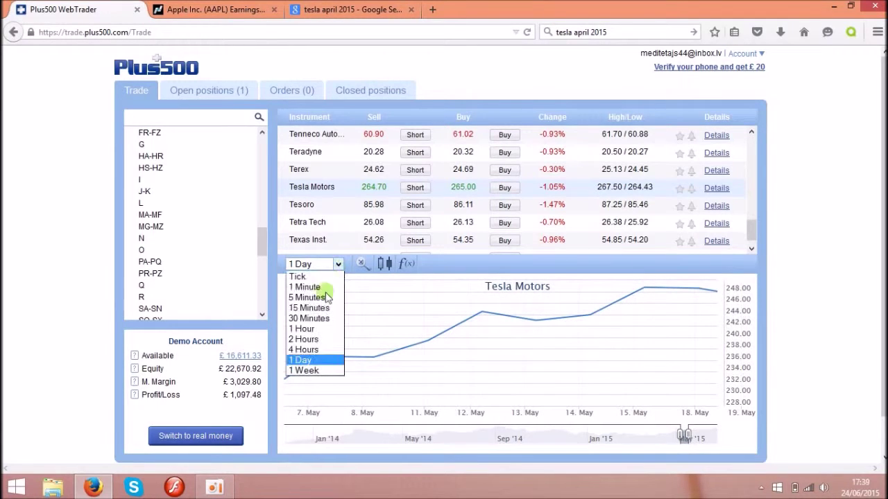
Step: Switch the Tesla chart to 1 Week, zoom into 2015 and pan back to March–May
click(305, 371)
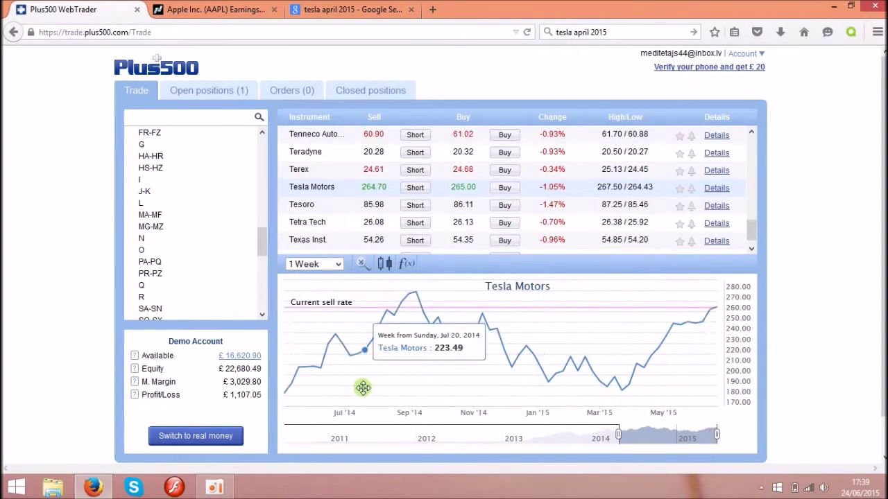
scroll(466, 393, up, 1)
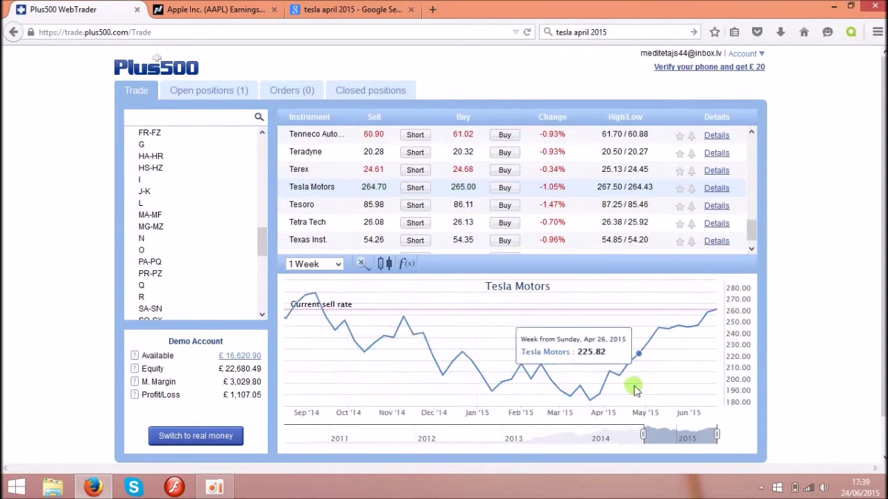
scroll(603, 399, up, 2)
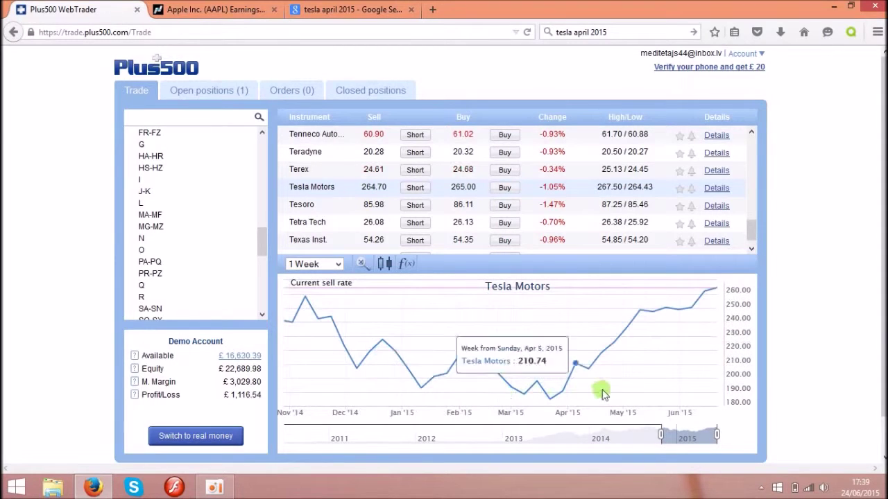
scroll(567, 387, up, 2)
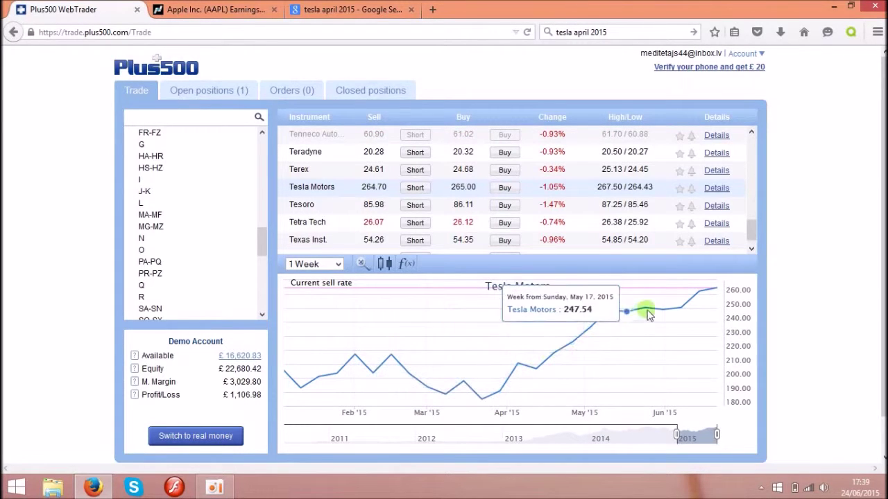
scroll(489, 377, up, 1)
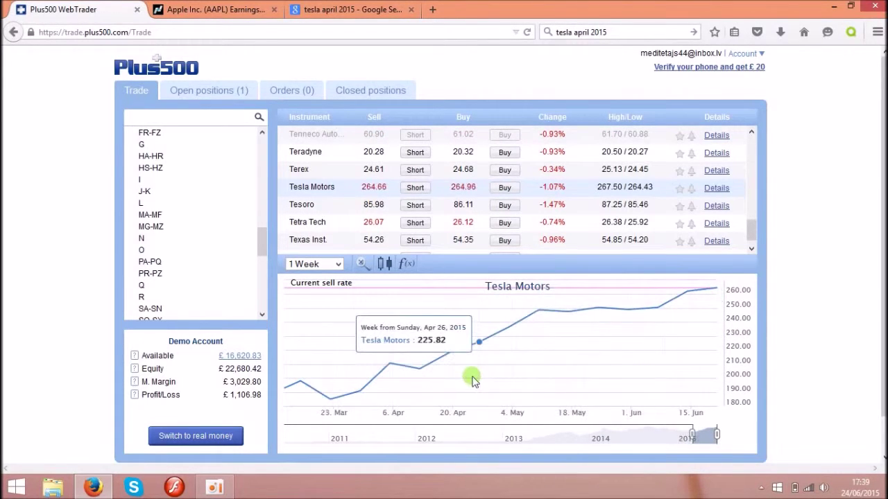
scroll(590, 334, up, 1)
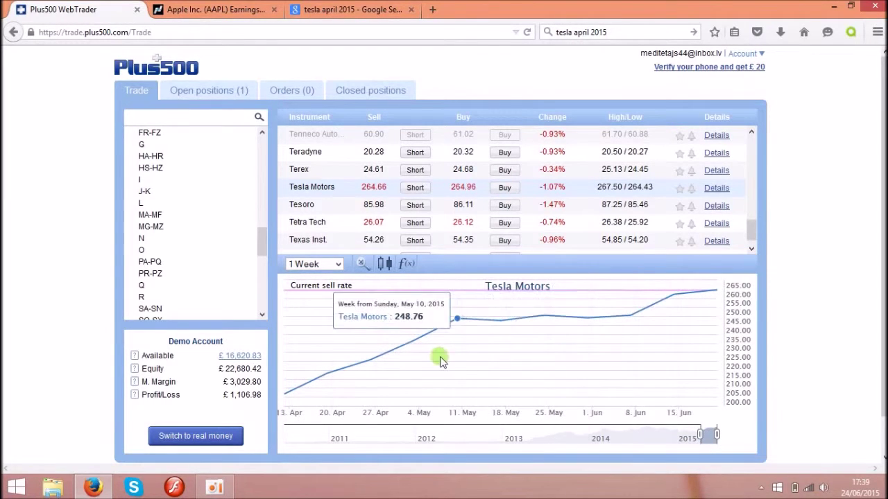
drag(440, 356, 618, 377)
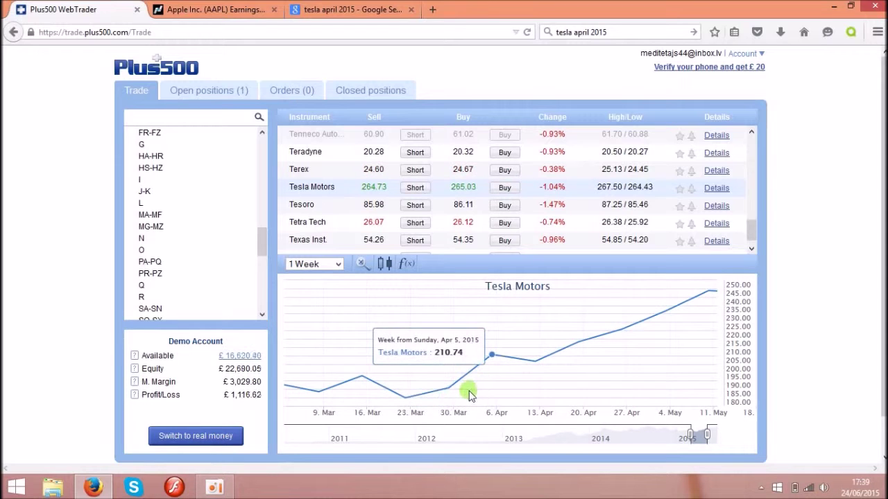
click(341, 9)
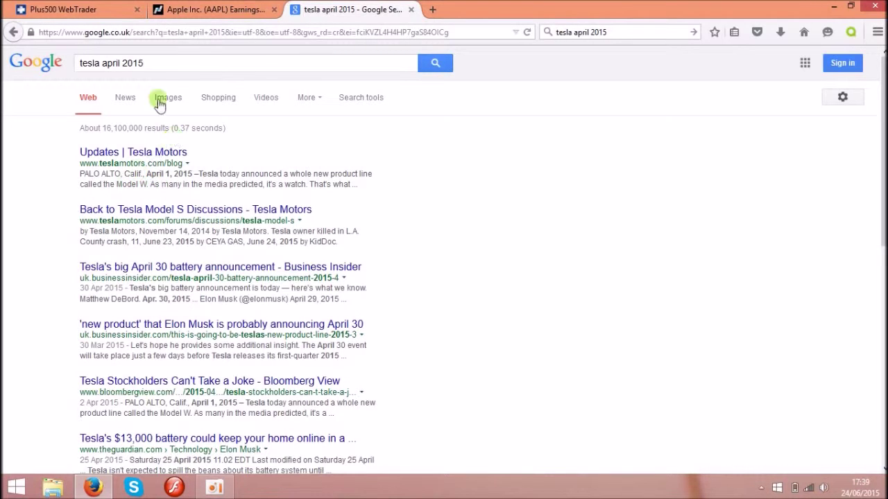
Step: Leave the 'tesla april 2015' results for the weekly Tesla chart spanning 13 Apr to mid-June
click(93, 14)
mouse_move(373, 381)
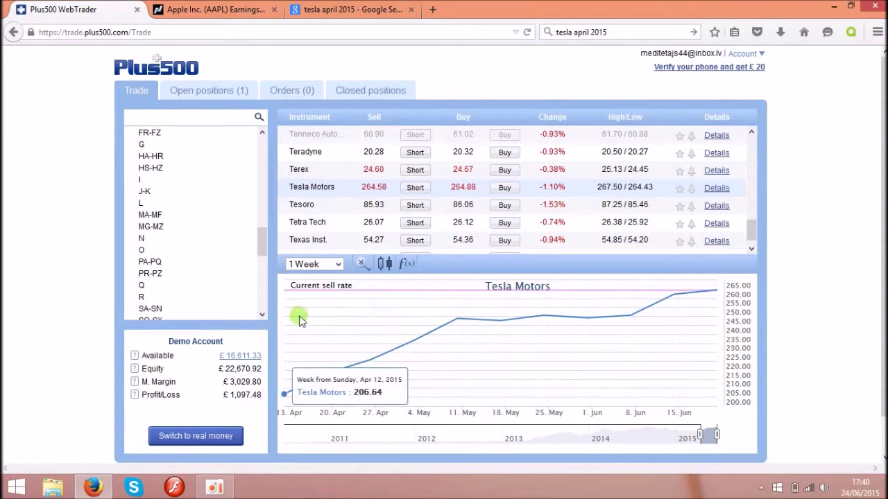
Step: Load the AN-AT group of USA shares and display Apple's price chart
drag(263, 239, 261, 198)
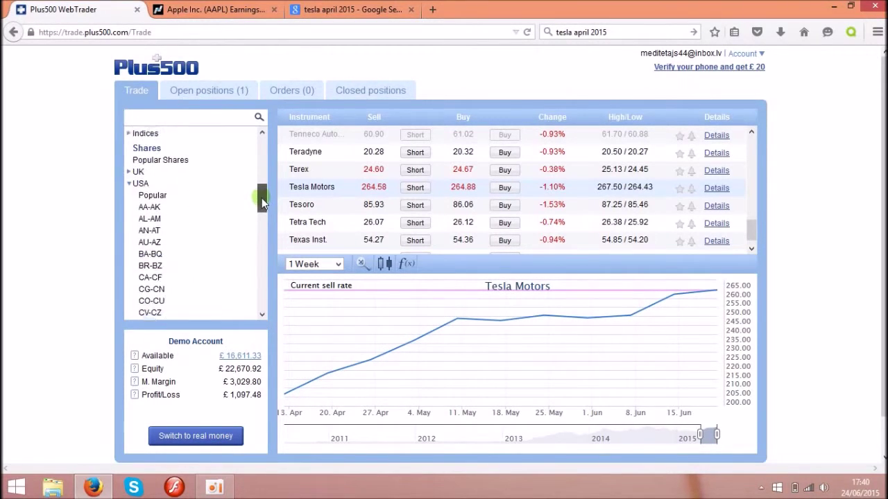
click(156, 222)
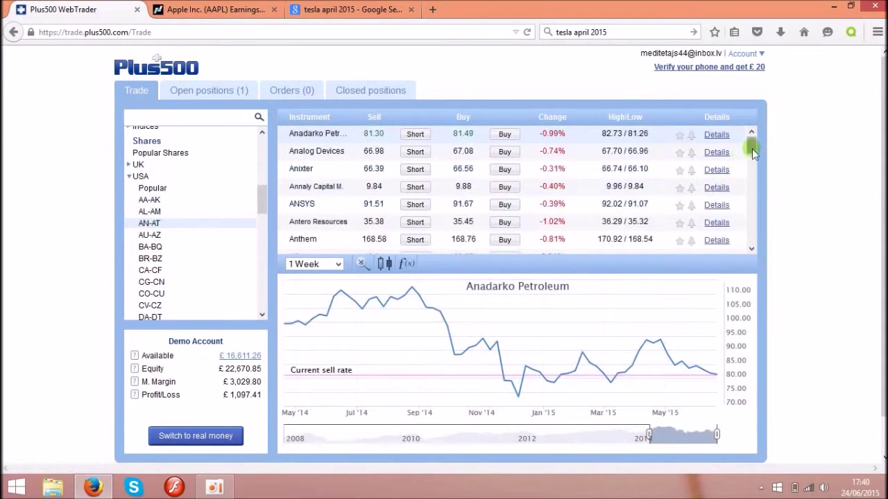
drag(751, 148, 751, 179)
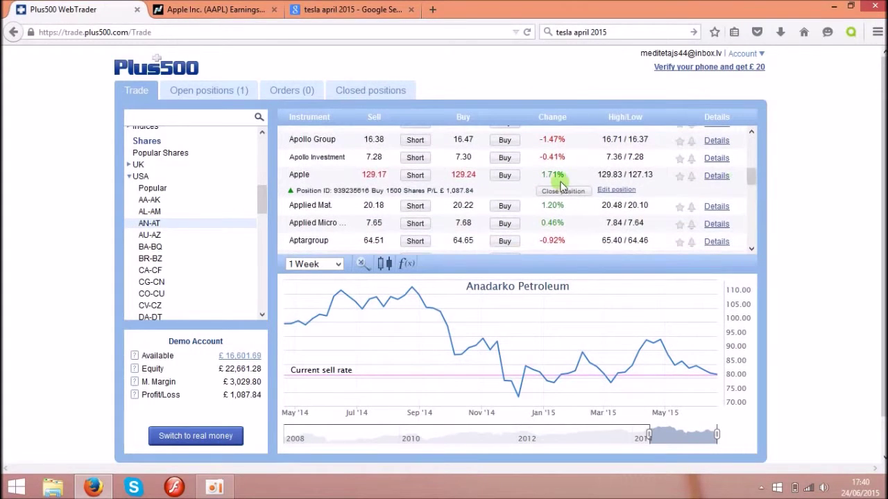
click(298, 179)
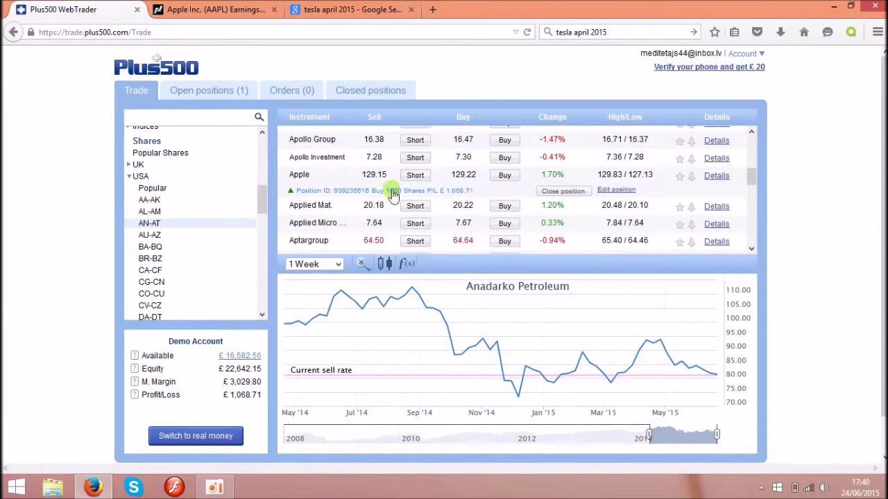
click(299, 174)
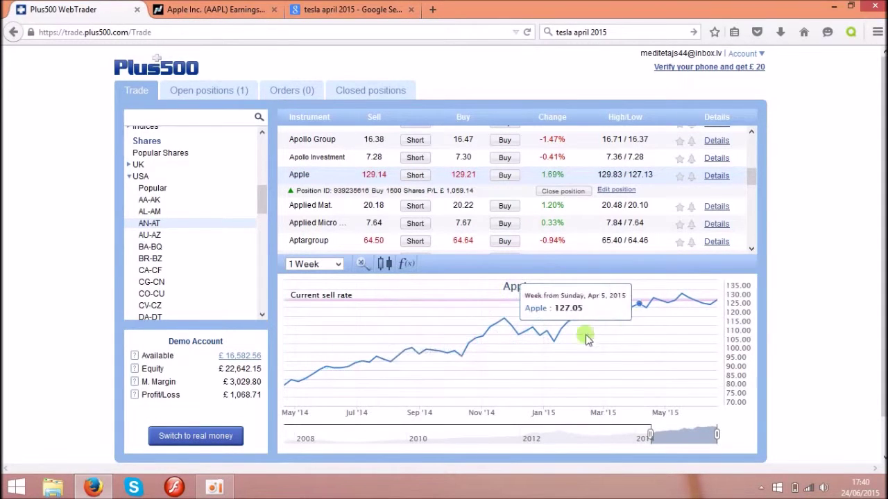
Step: Pan Apple's weekly chart back to Sep 2013, then forward toward 2014–2015
drag(398, 379, 479, 383)
drag(388, 383, 503, 385)
drag(426, 379, 507, 381)
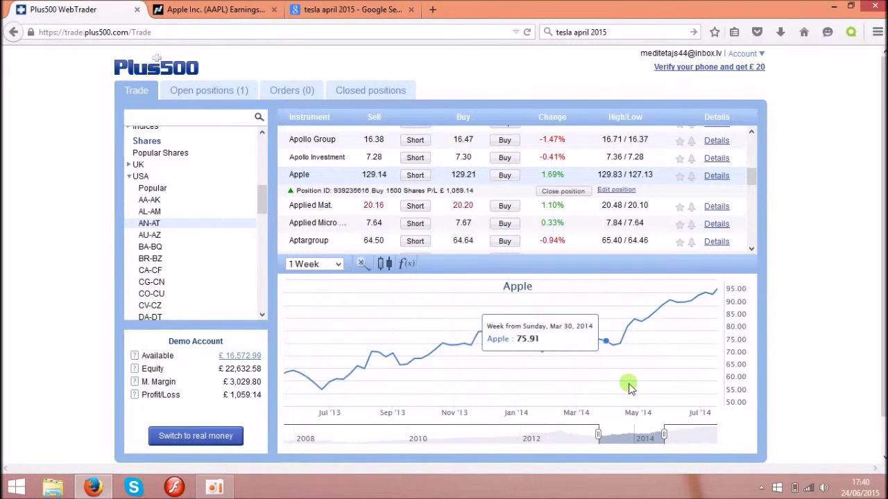
drag(643, 387, 471, 363)
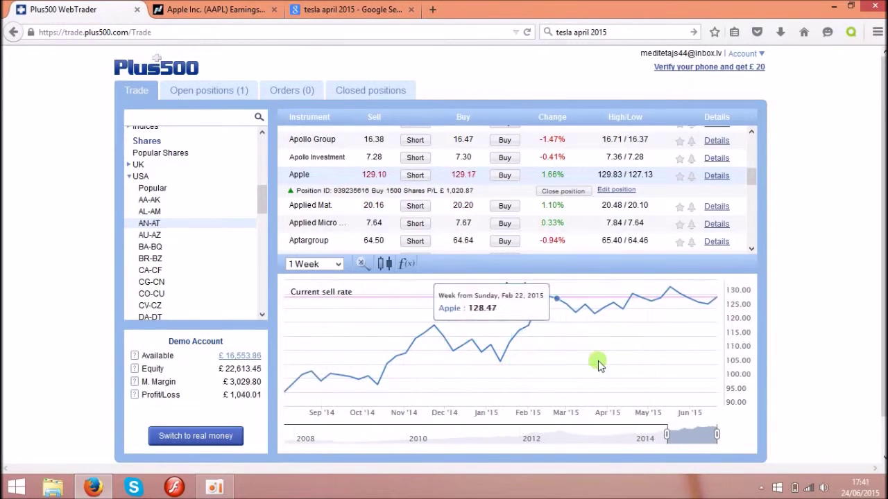
click(339, 264)
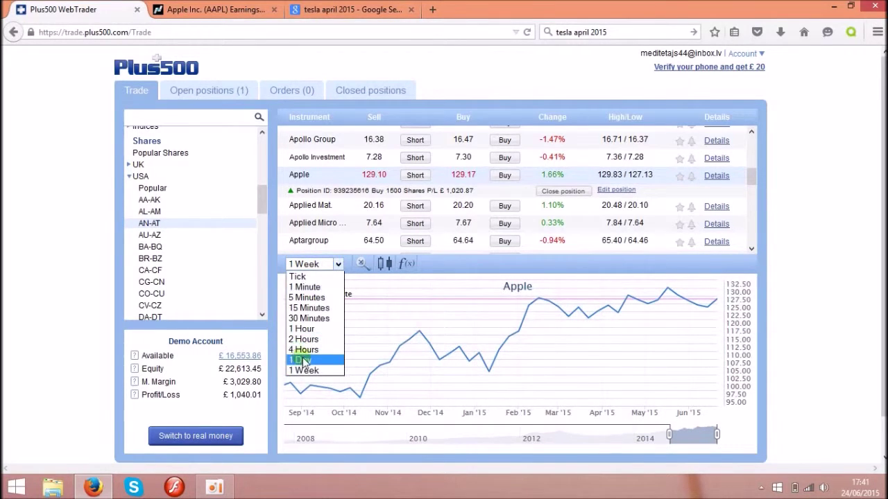
Step: Set Apple's chart to 1 Day, pan to mid-April 2015 and inspect the 27 Apr peak
click(303, 360)
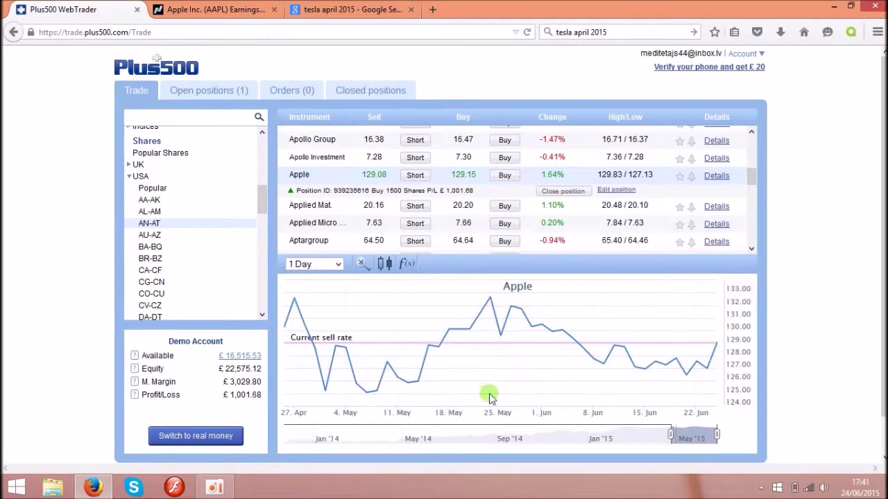
drag(421, 389, 486, 388)
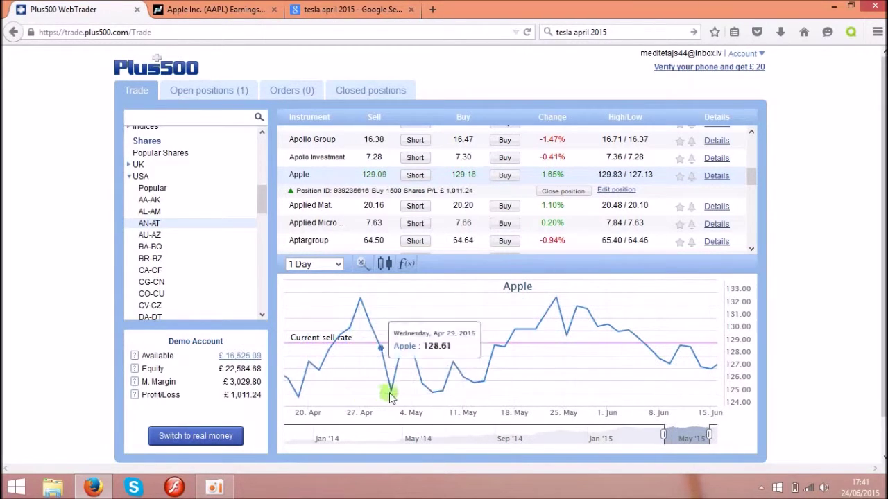
drag(407, 390, 448, 390)
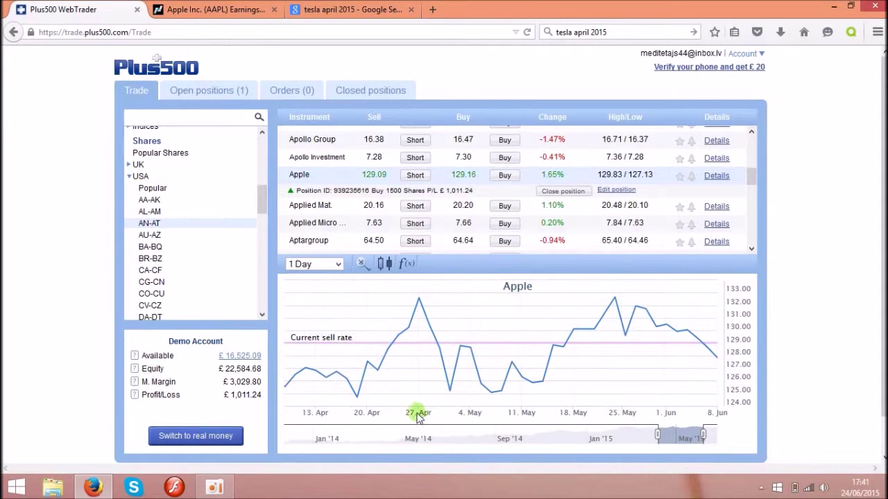
mouse_move(420, 300)
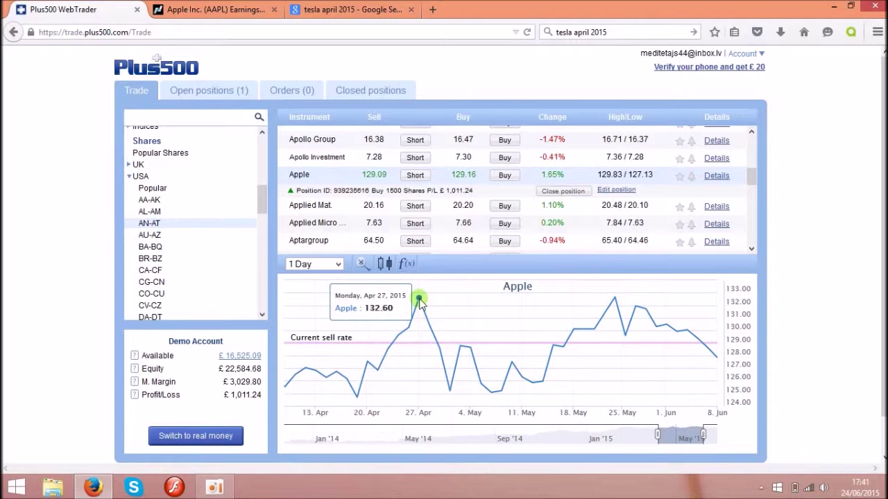
click(219, 10)
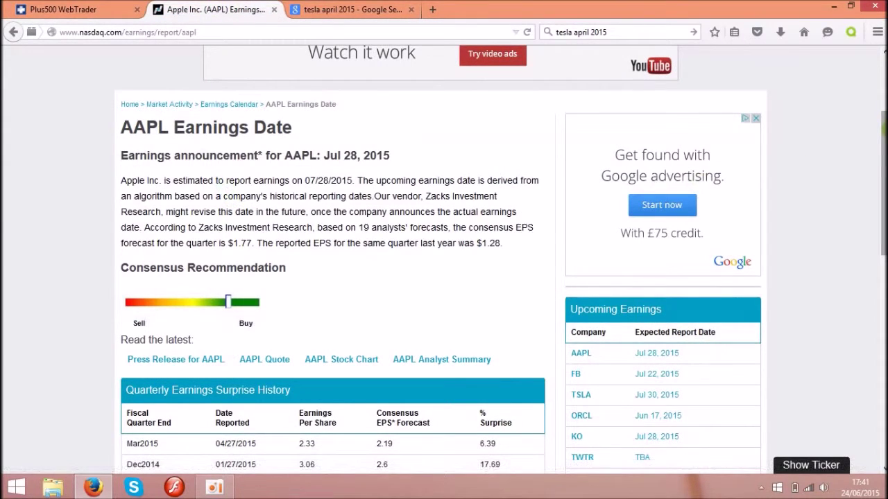
Step: Scroll AAPL's earnings surprise history to the Mar2015 quarter reported 04/27/2015, then return
scroll(874, 161, down, 2)
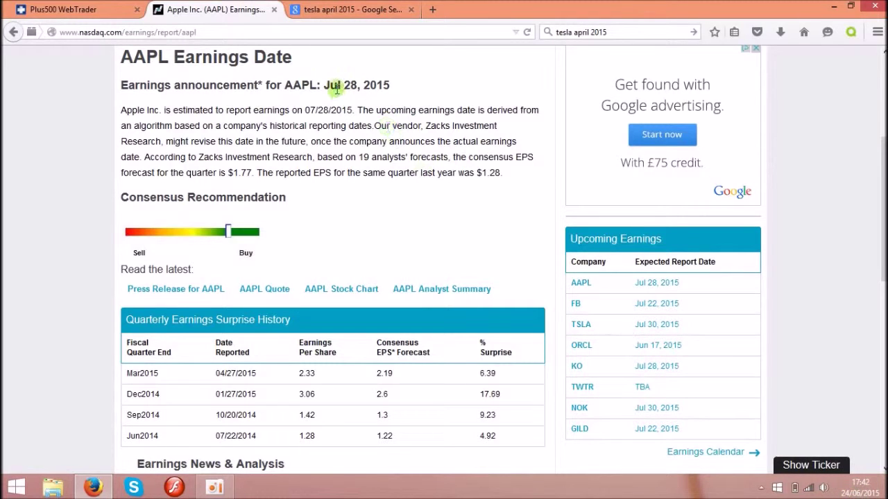
click(89, 9)
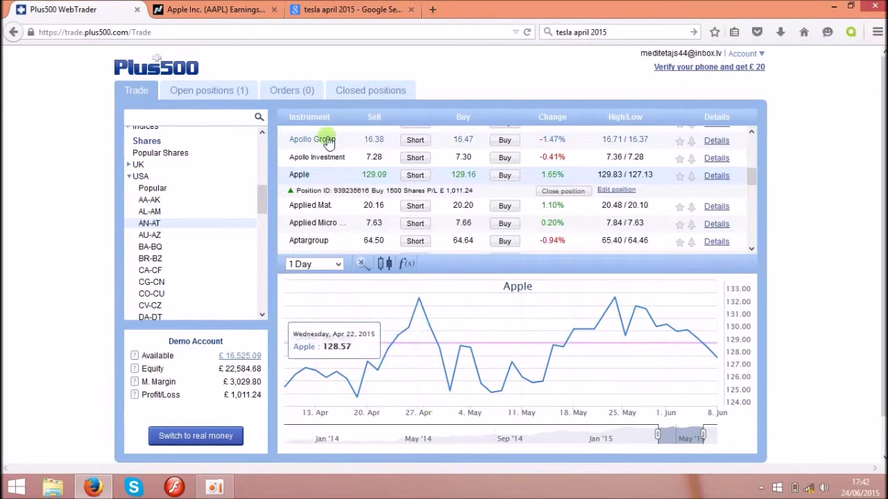
Step: Recheck the AAPL earnings dates, then return to Apple's 13 Apr–8 Jun 2015 daily chart
click(221, 11)
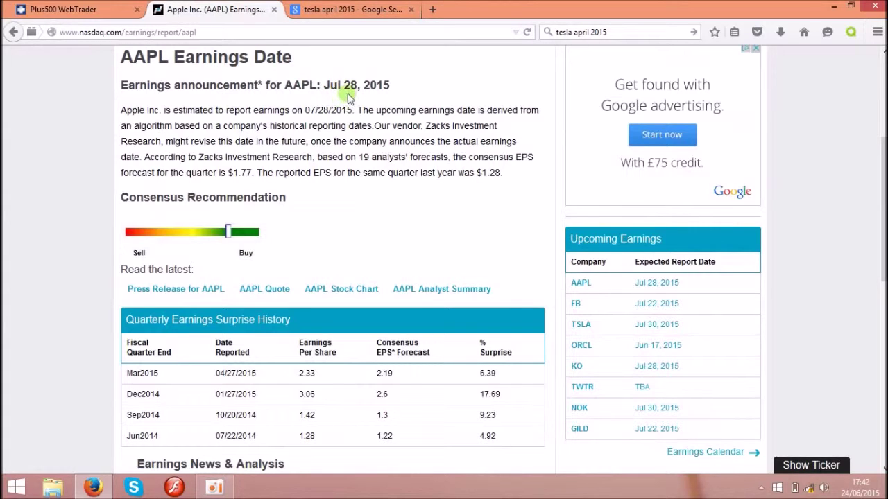
click(89, 10)
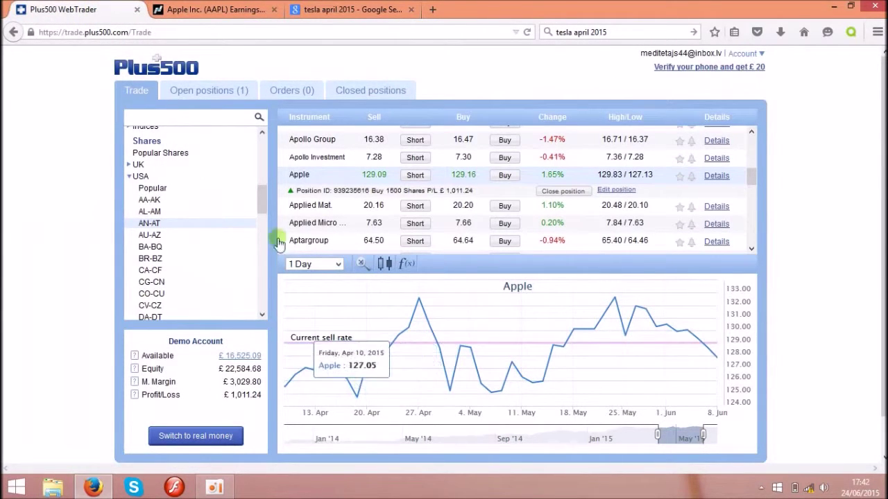
Step: Load the CO-CU US shares group and scroll the list up to the Indices and Shares headings
drag(261, 201, 262, 216)
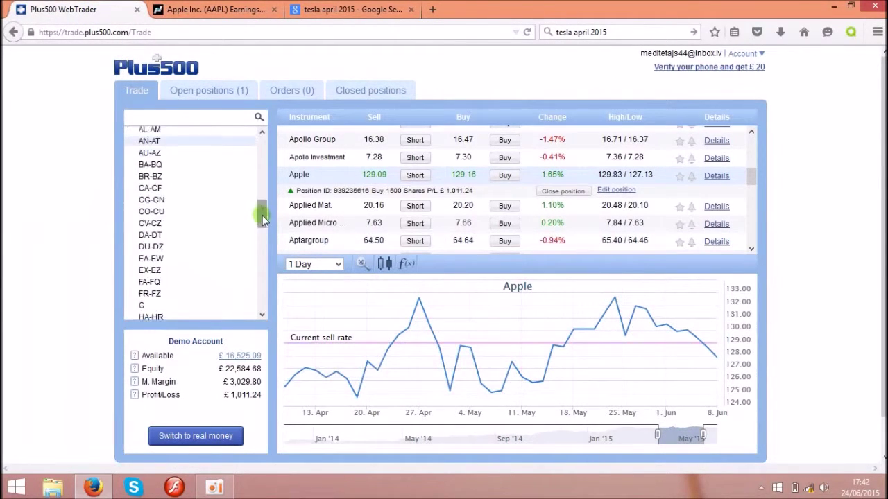
click(184, 213)
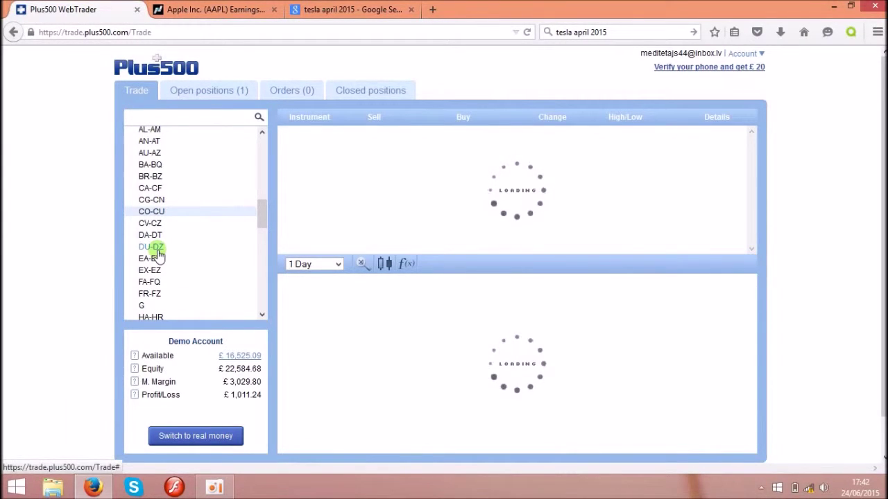
drag(262, 210, 263, 270)
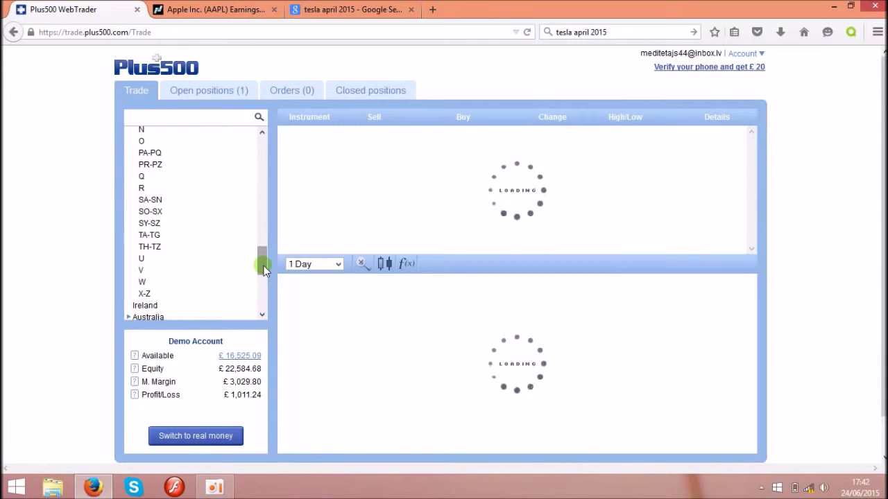
drag(264, 267, 261, 254)
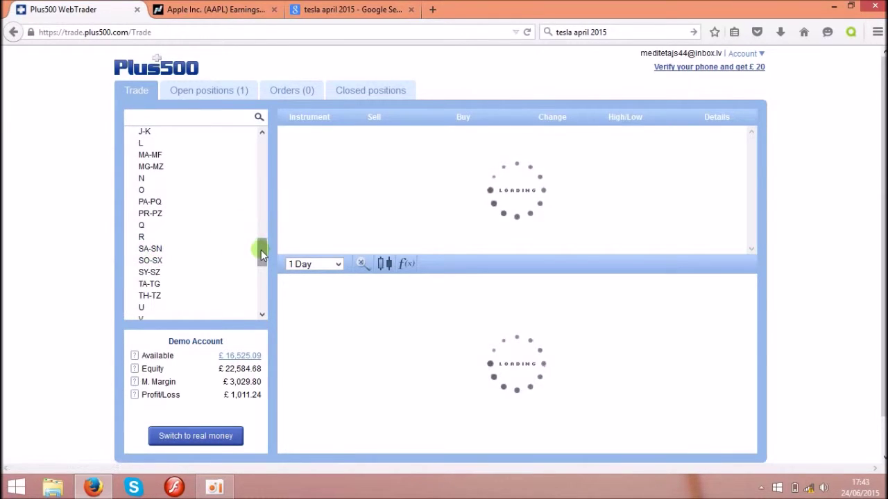
drag(261, 252, 260, 172)
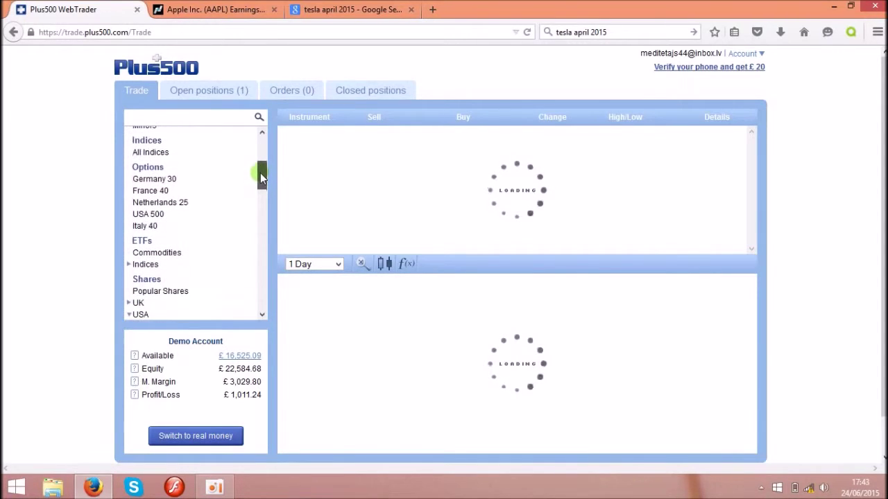